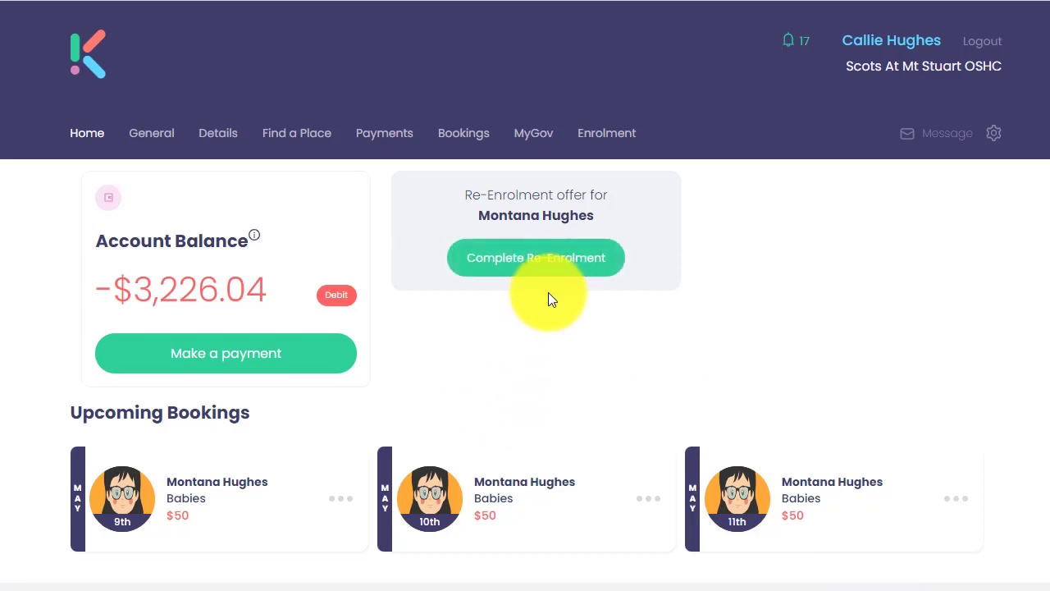
Try Complete Re-Enrolment, then go to Enrolment > Re-Enrolment to list the child's 05 May 2023 offer.
{"action": "left_click", "coordinate": [517, 280]}
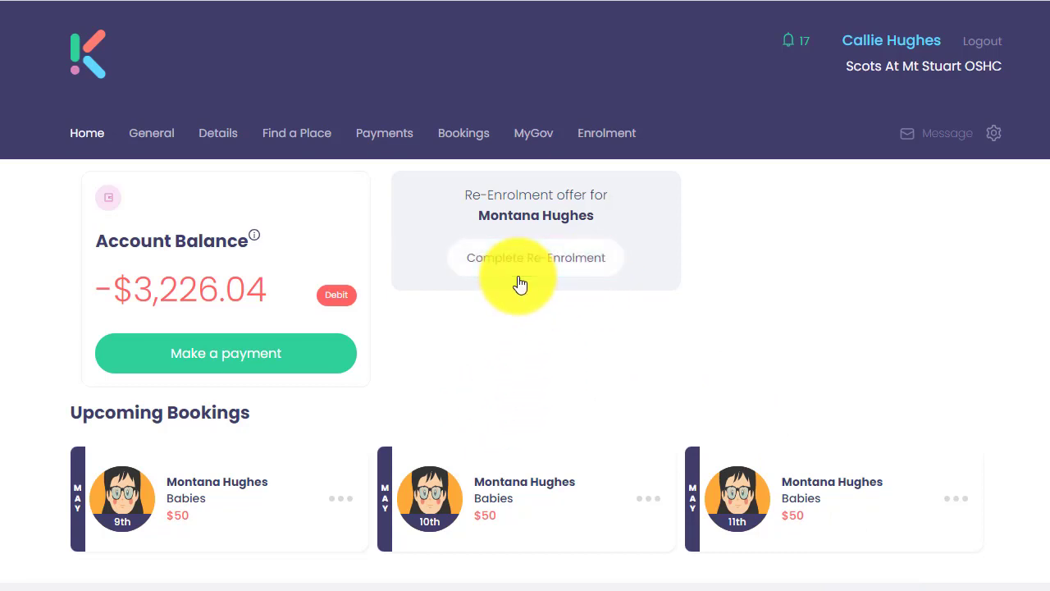
{"action": "mouse_move", "coordinate": [606, 142]}
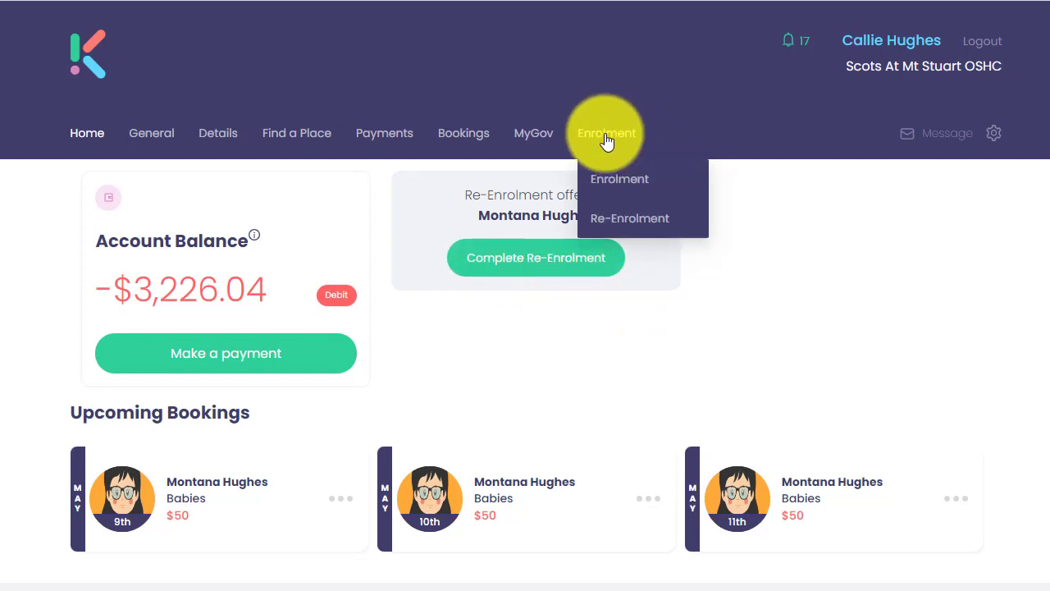
{"action": "left_click", "coordinate": [627, 219]}
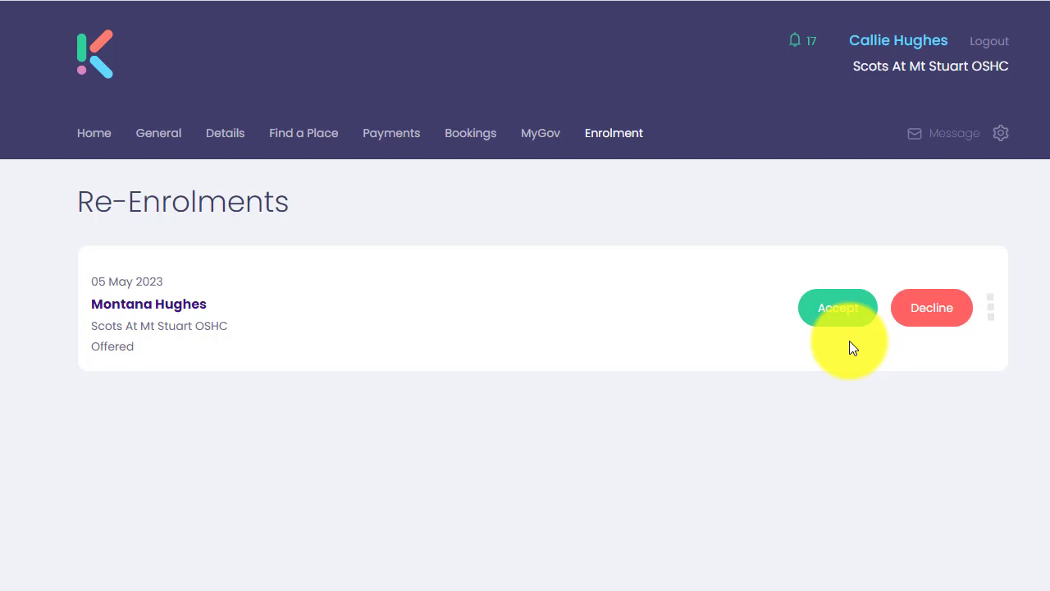
Look over the Decline form's reason list, details field and Child Exit Date picker without choosing anything.
{"action": "left_click", "coordinate": [936, 313]}
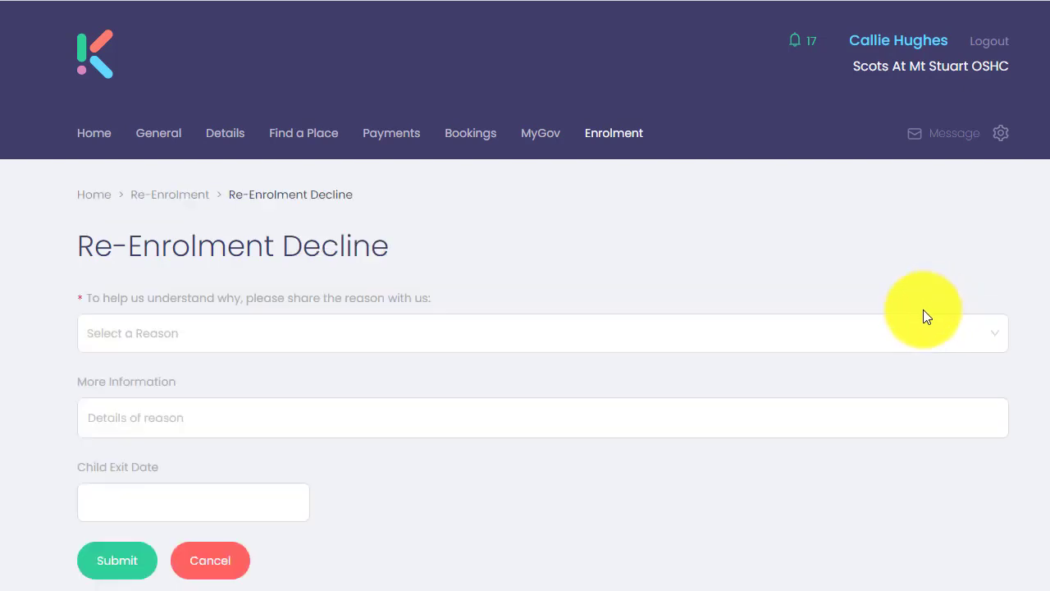
{"action": "left_click", "coordinate": [199, 343]}
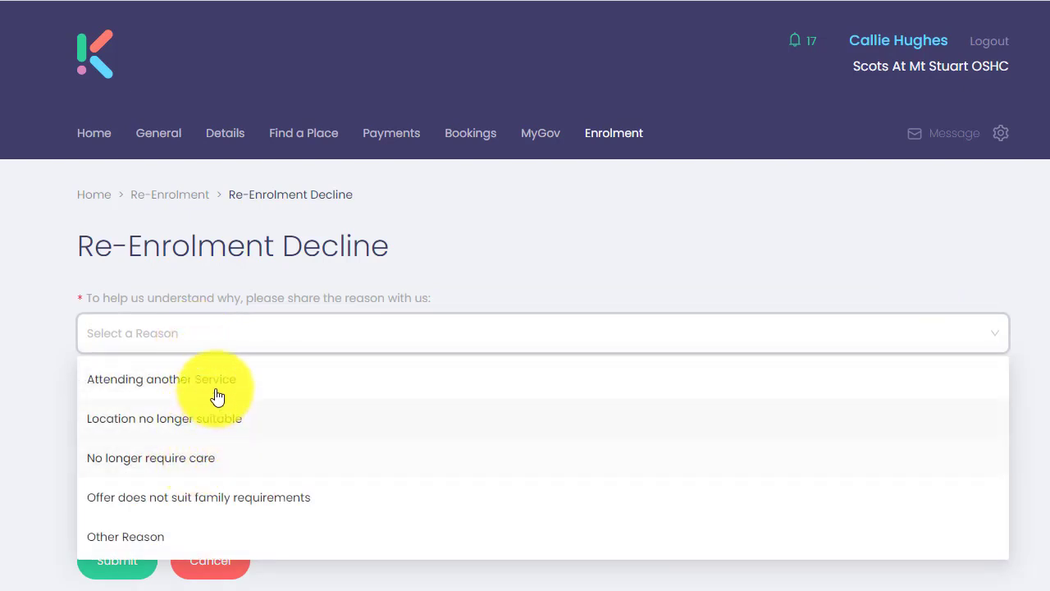
{"action": "left_click", "coordinate": [27, 384]}
{"action": "left_click", "coordinate": [147, 416]}
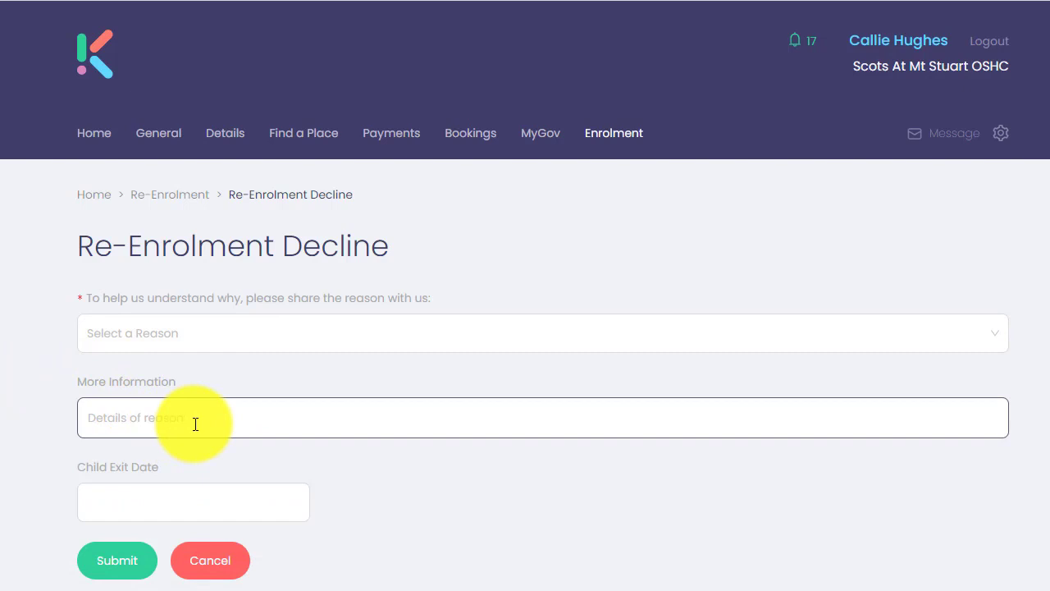
{"action": "left_click", "coordinate": [187, 496]}
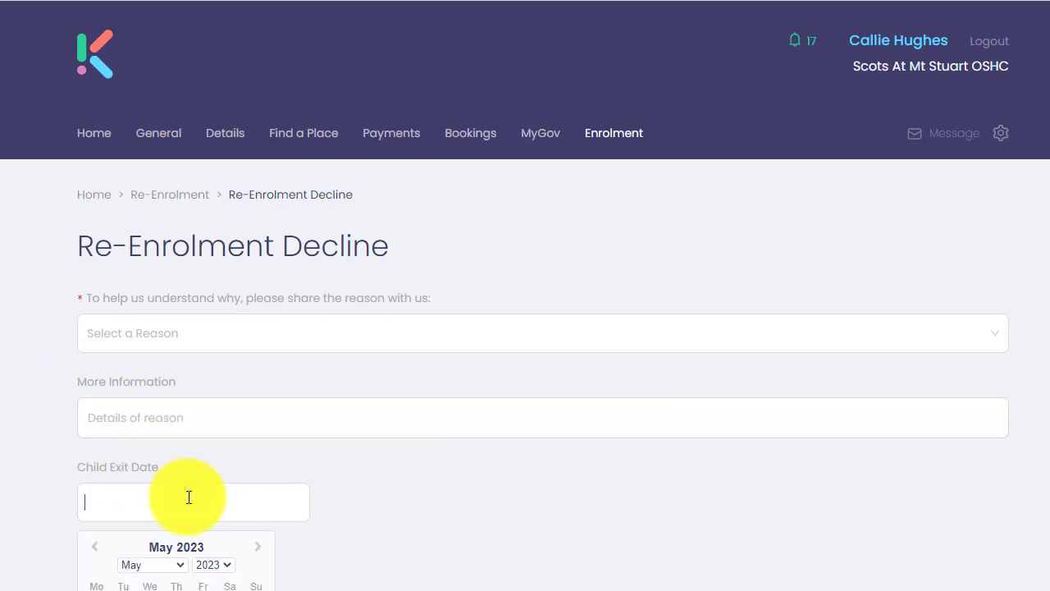
{"action": "left_click", "coordinate": [389, 508]}
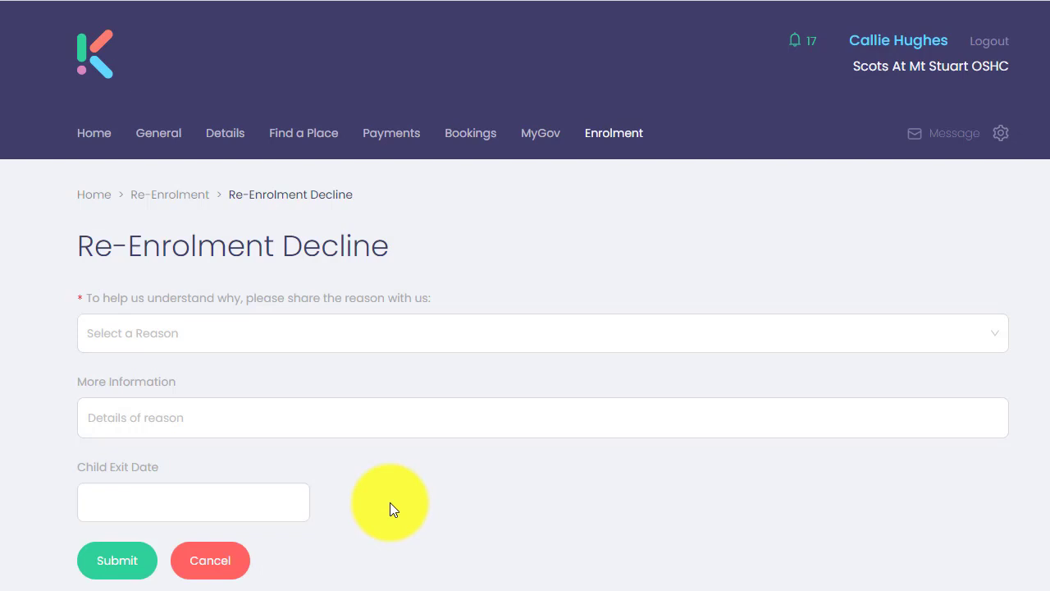
Cancel the decline and accept the 05 May 2023 re-enrolment offer instead.
{"action": "left_click", "coordinate": [123, 566]}
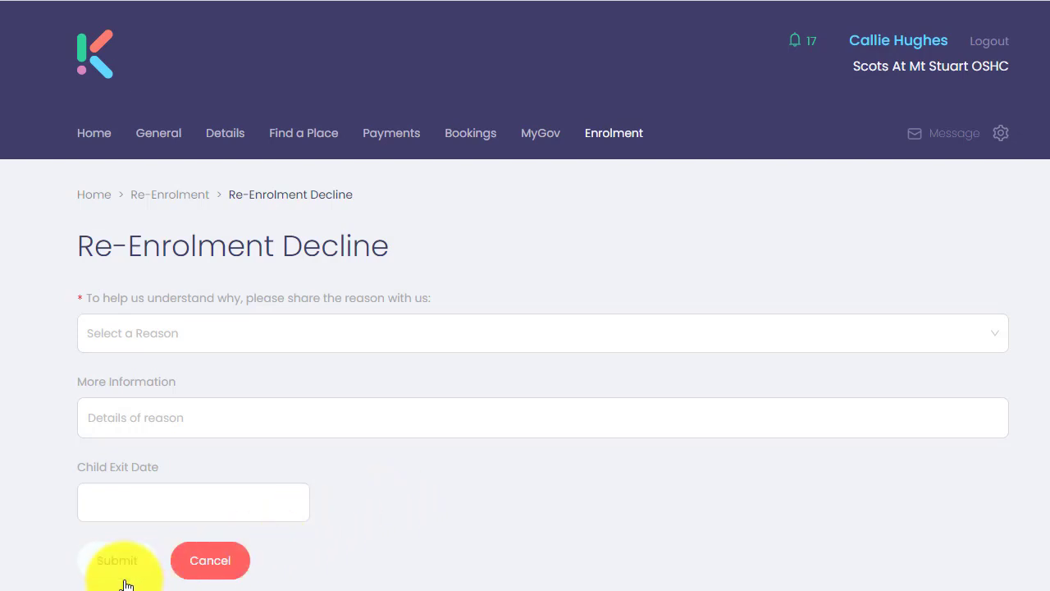
{"action": "left_click", "coordinate": [235, 575]}
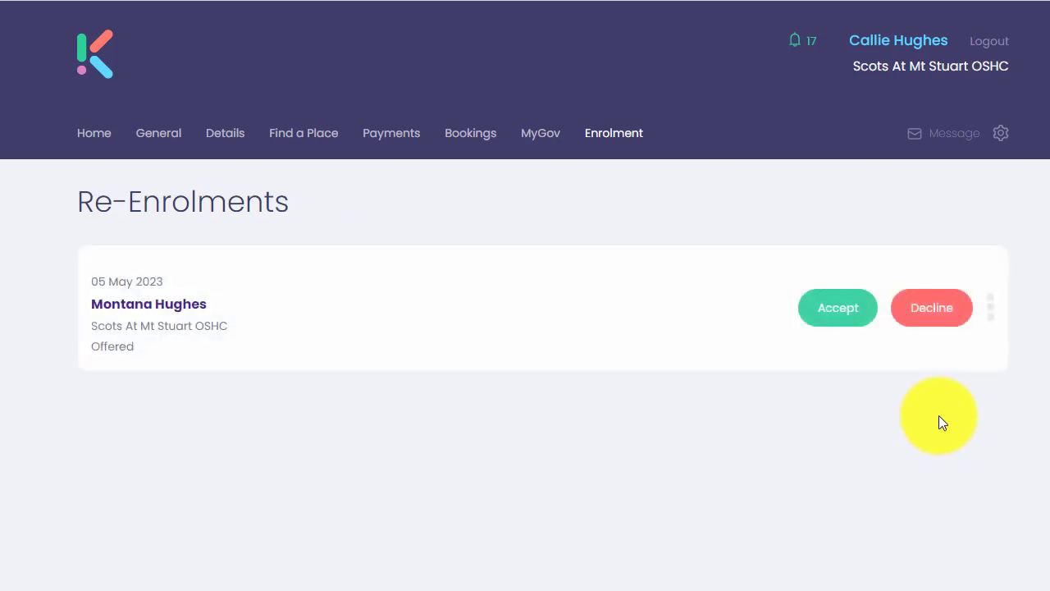
{"action": "left_click", "coordinate": [838, 312]}
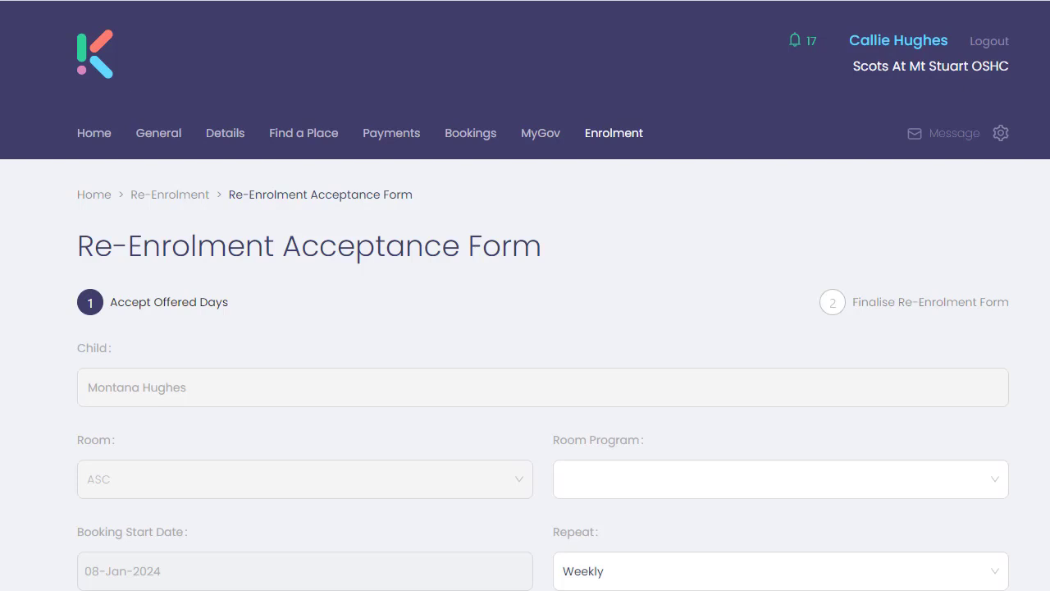
Check the Room Program choices for the ASC booking from 08-Jan-2024, leaving it unchanged.
{"action": "left_click", "coordinate": [632, 492]}
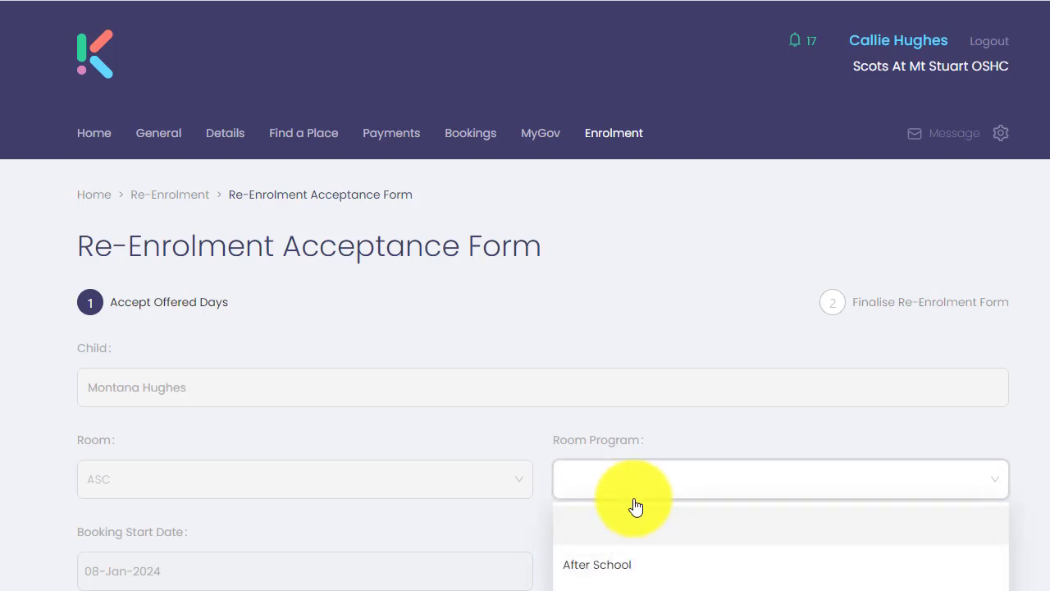
{"action": "left_click", "coordinate": [700, 427]}
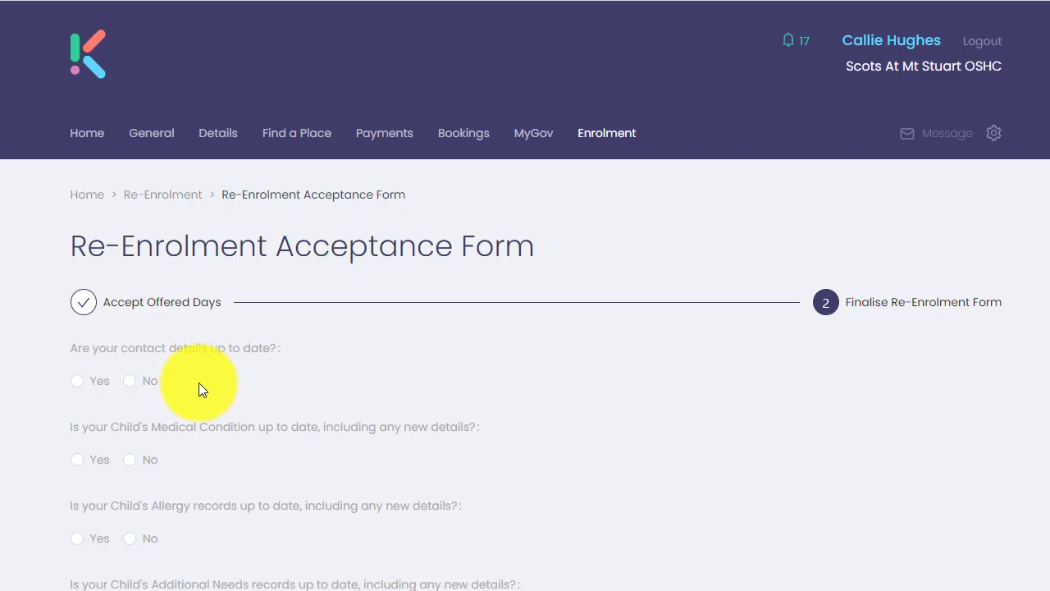
Review the contact details on the Details page, return to the form, and answer the contact-details question Yes.
{"action": "left_click", "coordinate": [79, 385]}
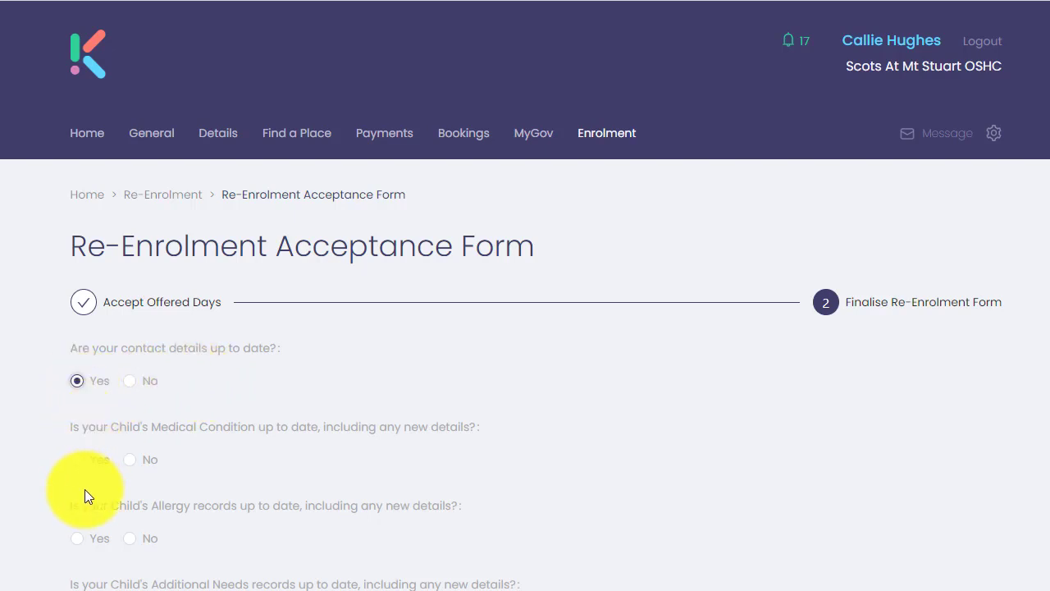
{"action": "left_click", "coordinate": [129, 381]}
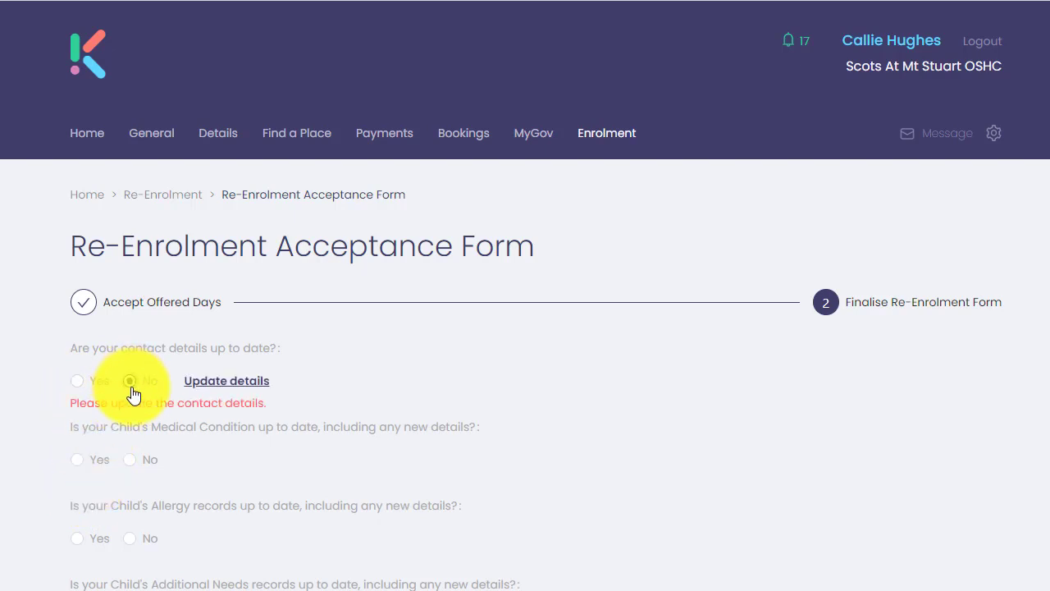
{"action": "left_click", "coordinate": [227, 385]}
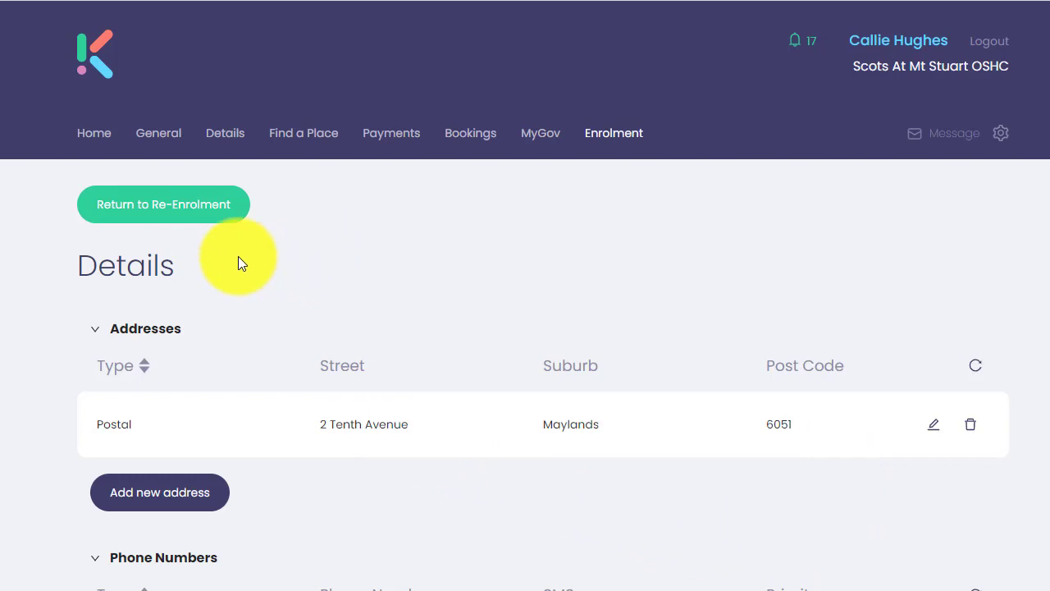
{"action": "left_click", "coordinate": [155, 219]}
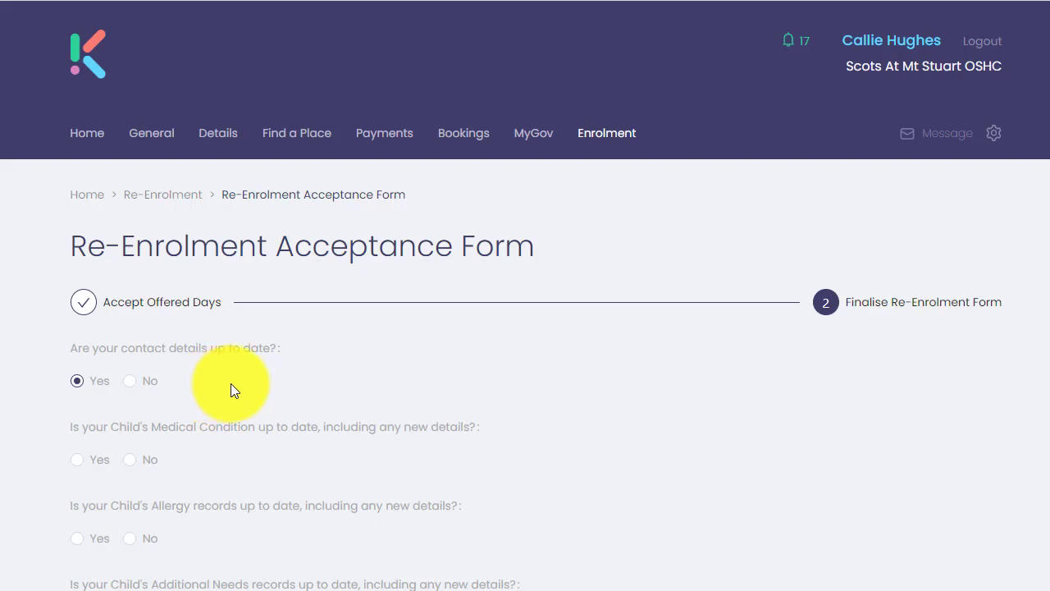
Confirm the medical condition is up to date and check the child's allergy records.
{"action": "left_click", "coordinate": [77, 460]}
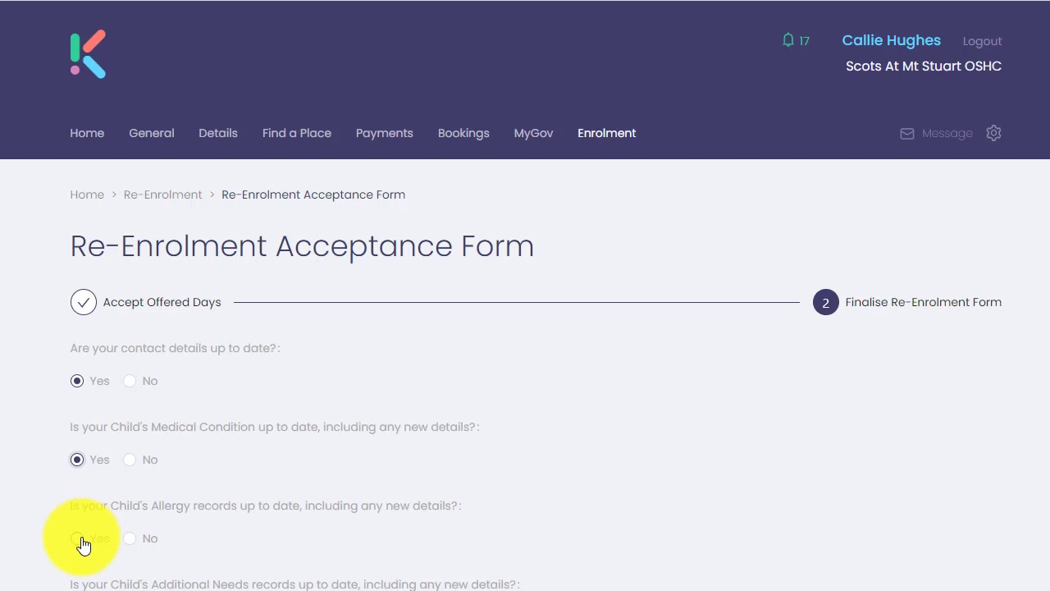
{"action": "left_click", "coordinate": [131, 541]}
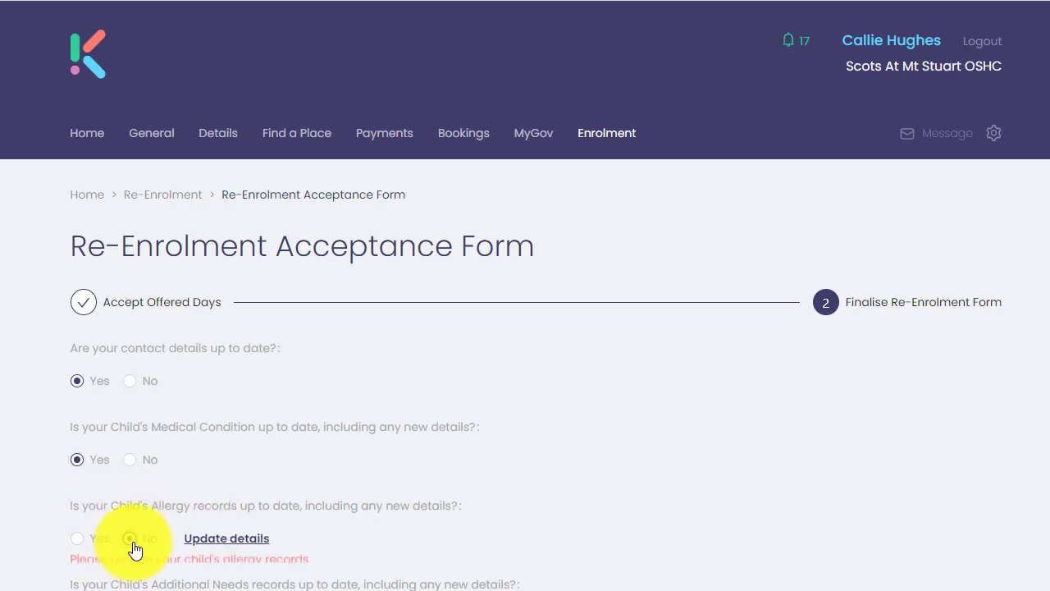
{"action": "left_click", "coordinate": [237, 541]}
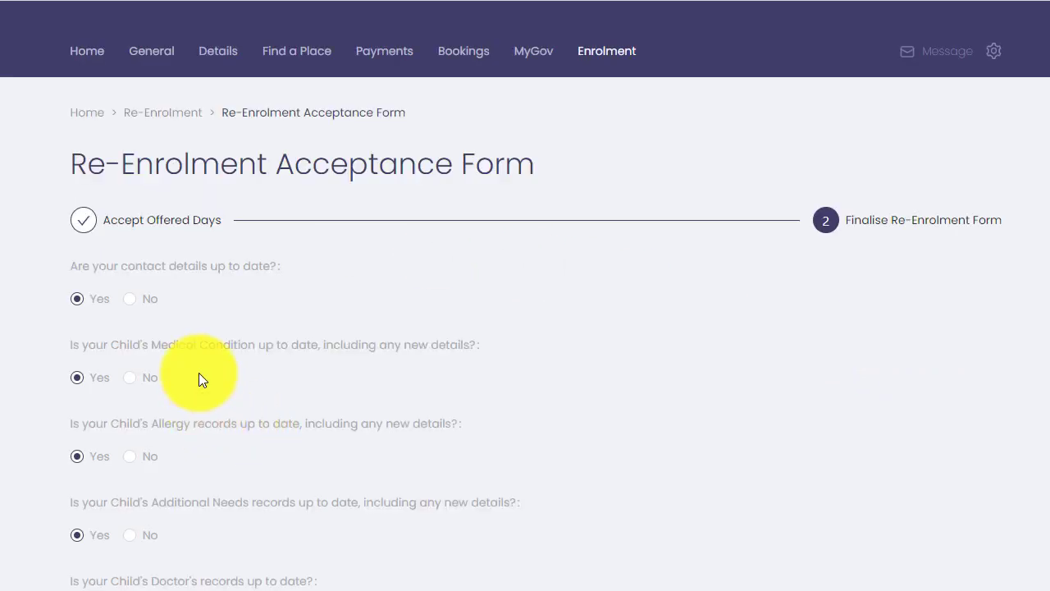
Scroll to the bottom to submit the re-enrolment form, then switch to the admin Information Centre.
{"action": "scroll", "coordinate": [199, 373], "scroll_direction": "down", "scroll_amount": 1}
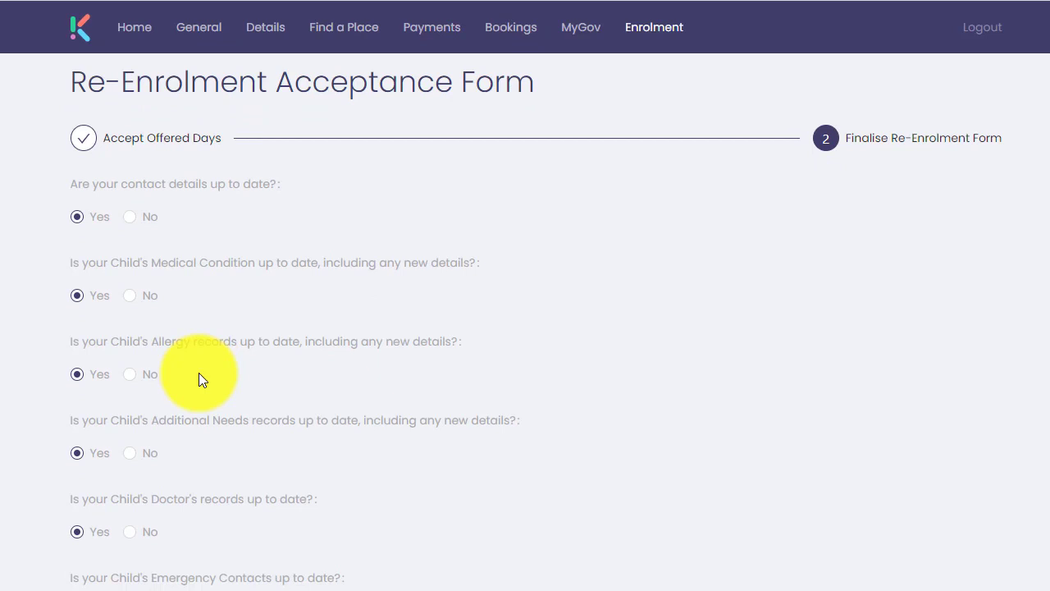
{"action": "scroll", "coordinate": [198, 373], "scroll_direction": "down", "scroll_amount": 2}
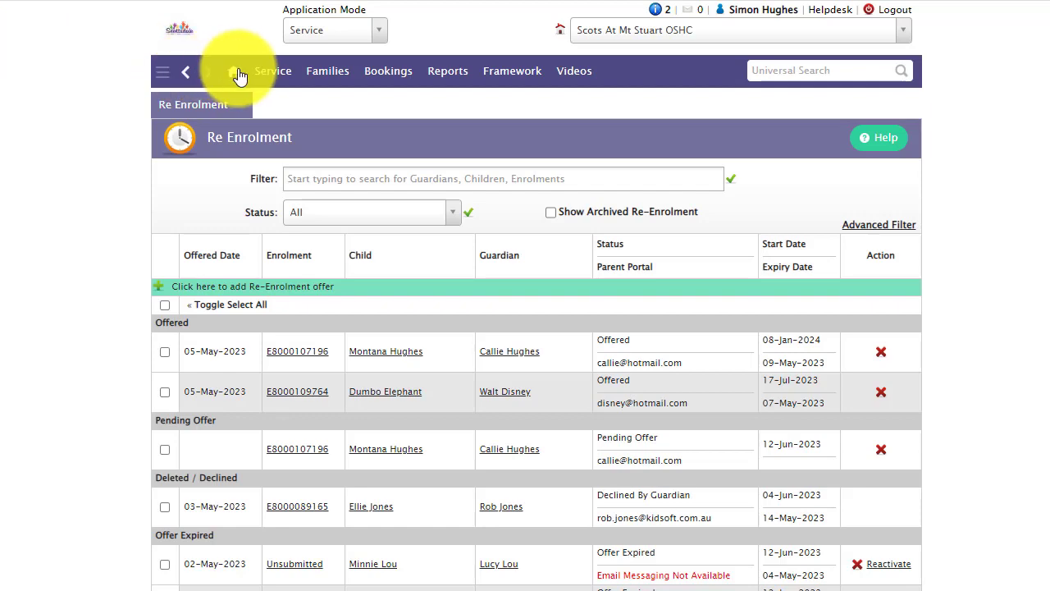
{"action": "left_click", "coordinate": [235, 73]}
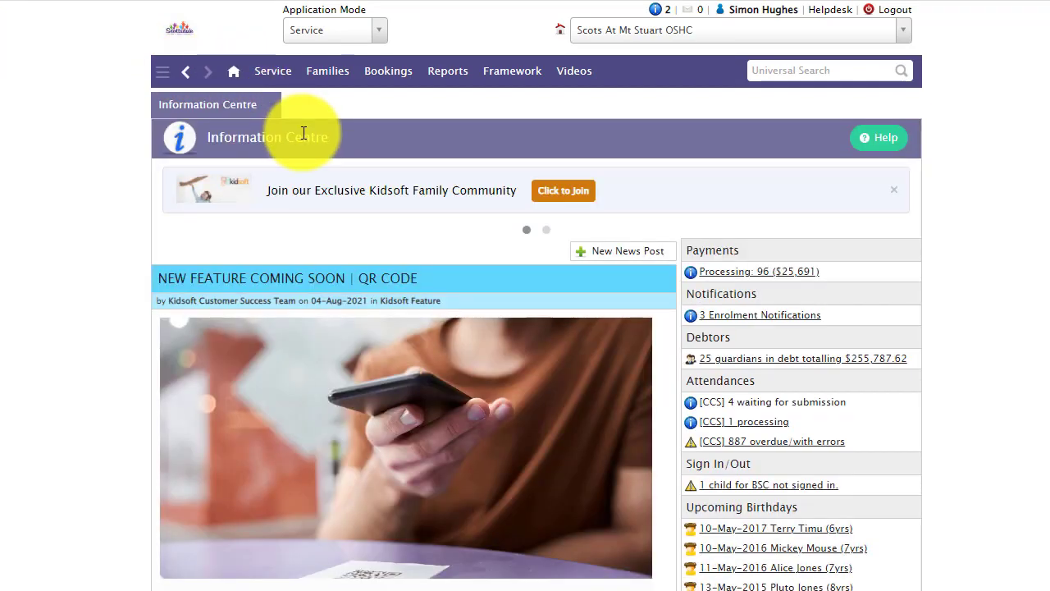
Acknowledge the Re-enrolment Accepted notification and start importing the child's Form Submitted offer.
{"action": "left_click", "coordinate": [753, 318]}
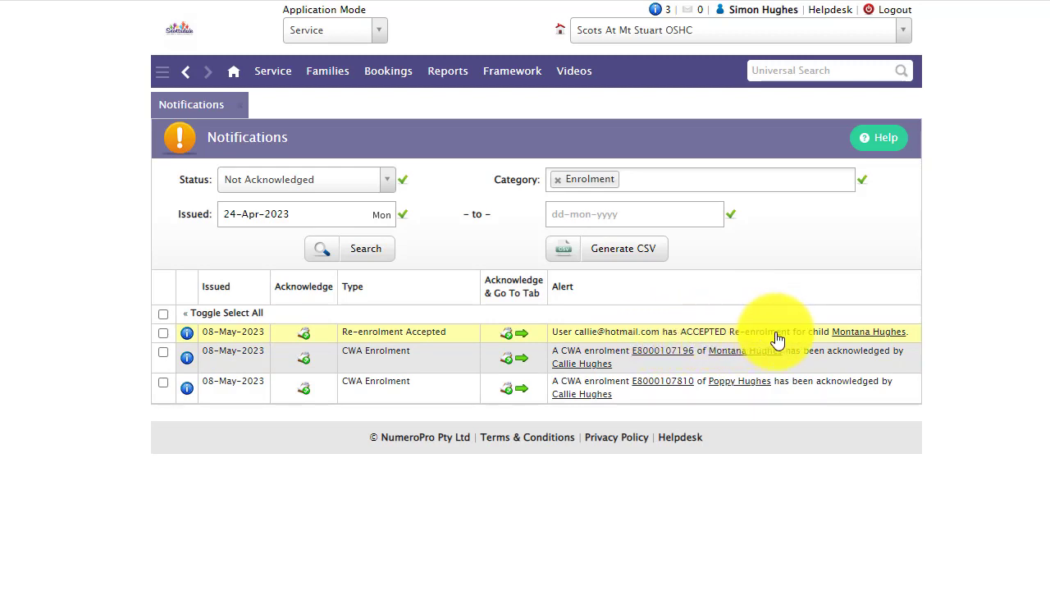
{"action": "left_click", "coordinate": [523, 336]}
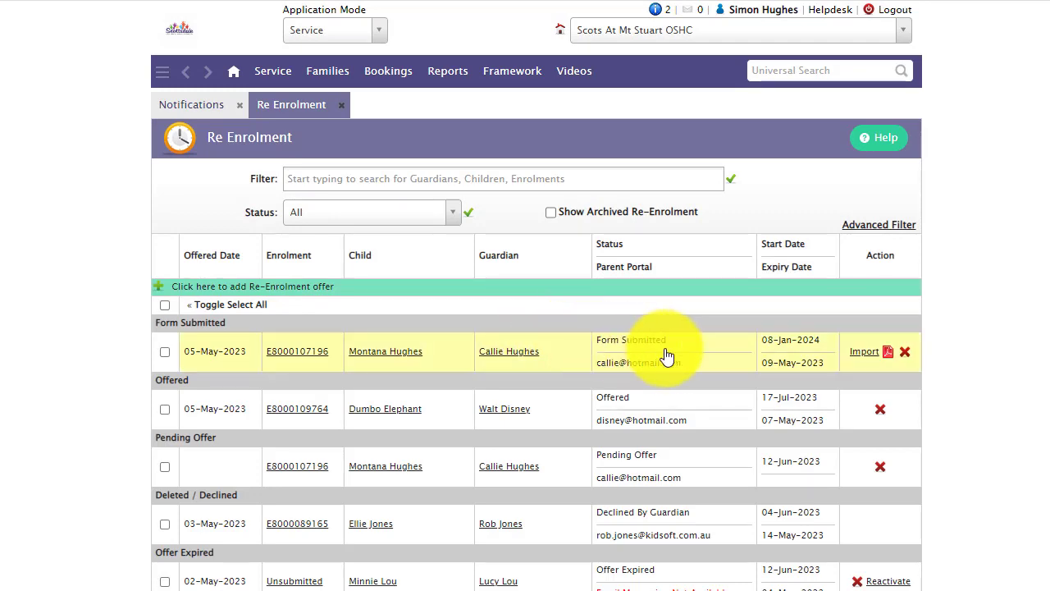
{"action": "left_click", "coordinate": [866, 352]}
{"action": "scroll", "coordinate": [701, 437], "scroll_direction": "down", "scroll_amount": 1}
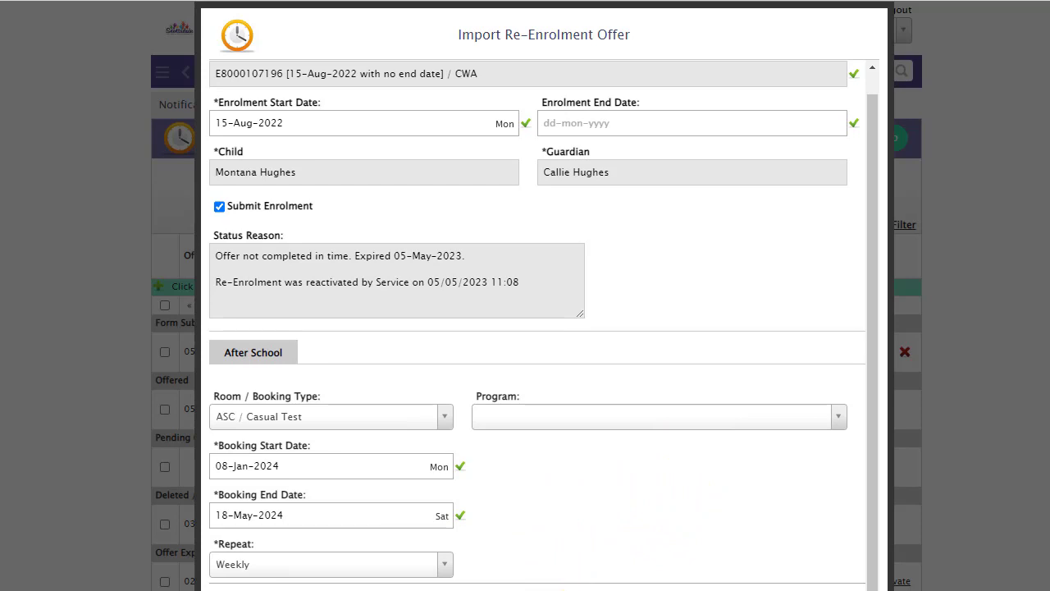
{"action": "left_click", "coordinate": [295, 410]}
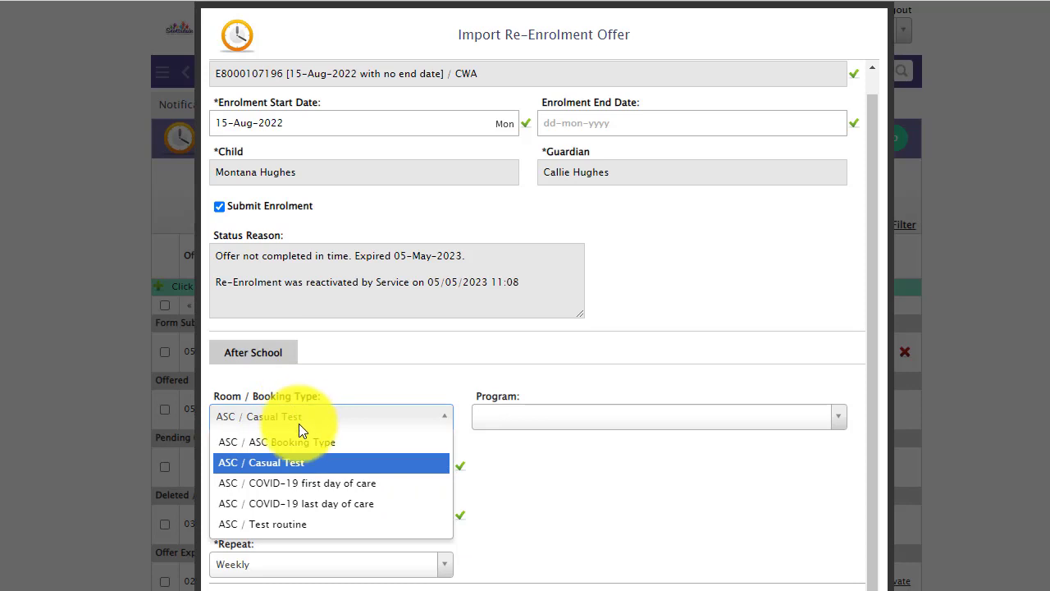
{"action": "key", "text": "Up"}
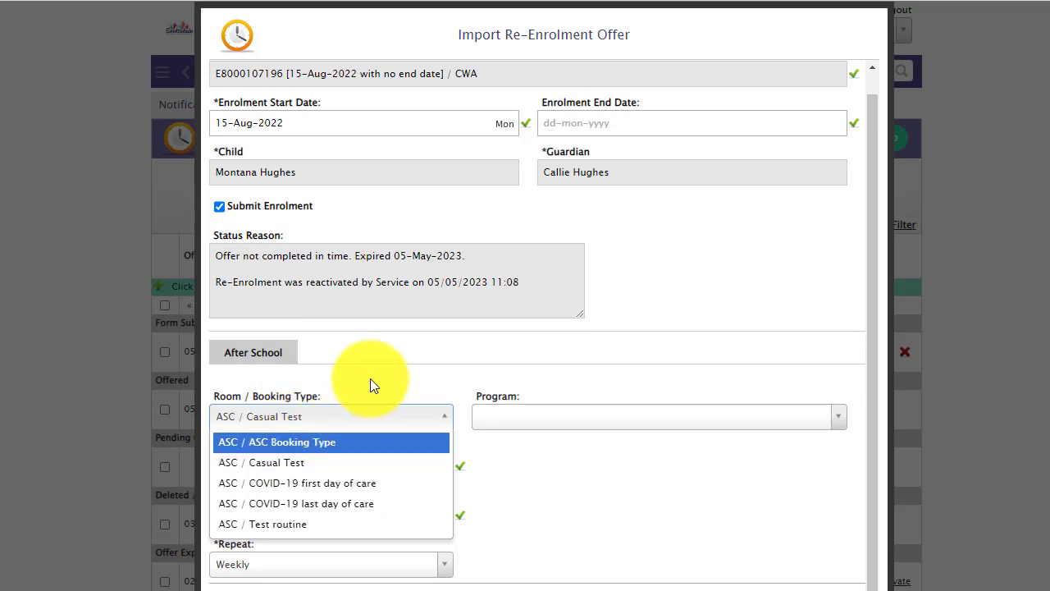
{"action": "key", "text": "Escape"}
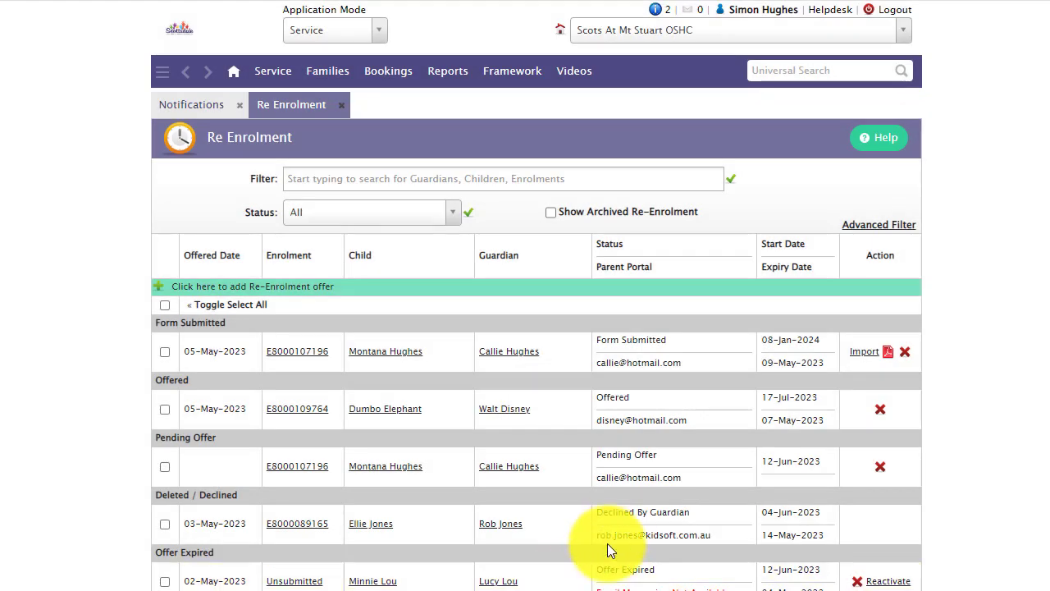
{"action": "left_click", "coordinate": [632, 529]}
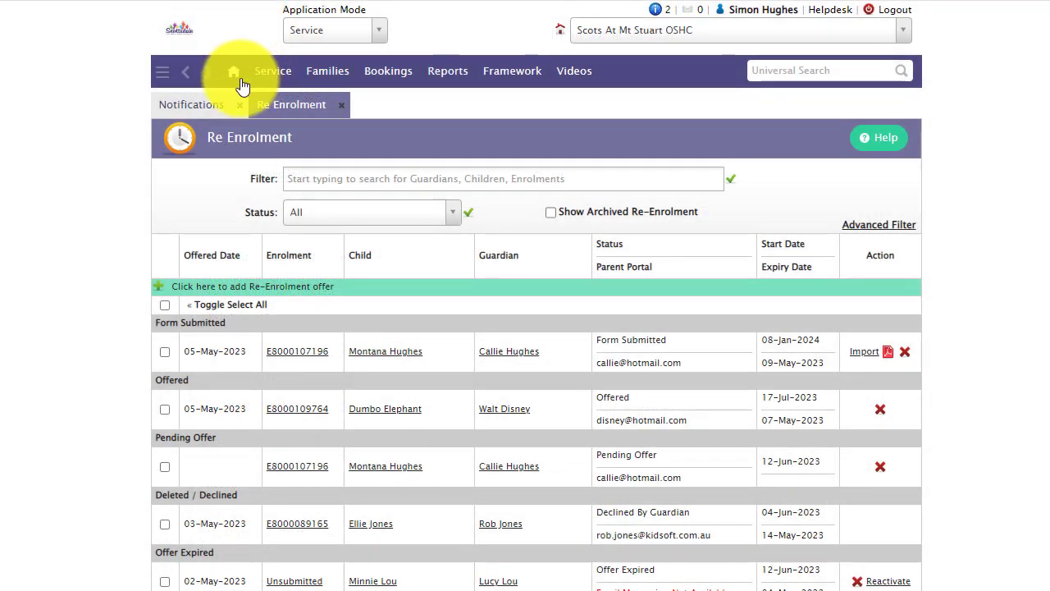
Return to the Information Centre with its news posts and payment, notification and attendance summaries.
{"action": "left_click", "coordinate": [234, 72]}
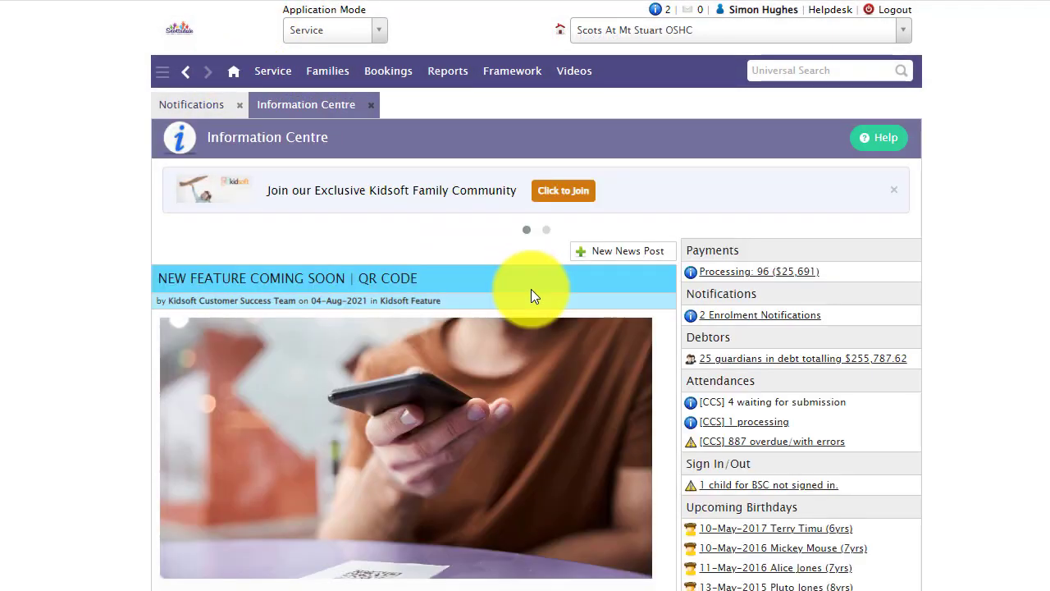